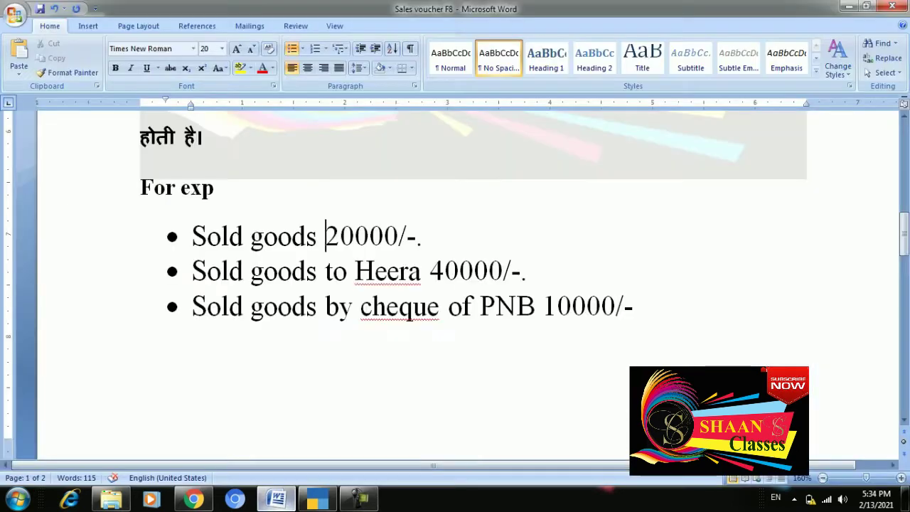
Step: In TallyPrime, name the new ledger after the customer in the second example and group it under Sundry Debtors
left_click(275, 499)
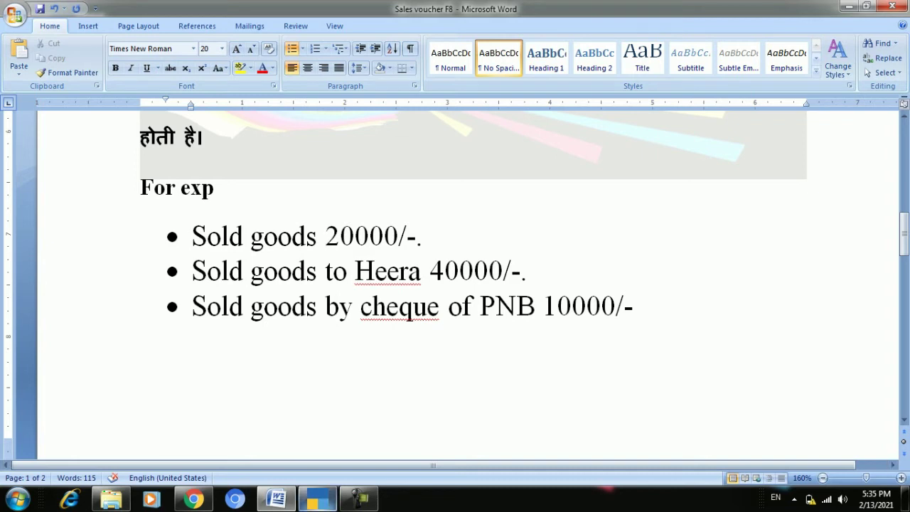
key("alt+Tab")
type("Heera")
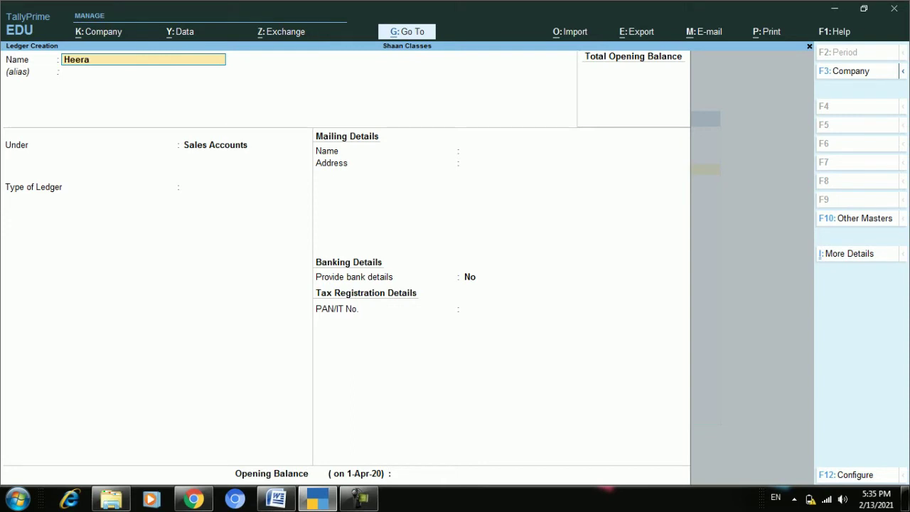
key("Return")
key("Return")
type("Sun")
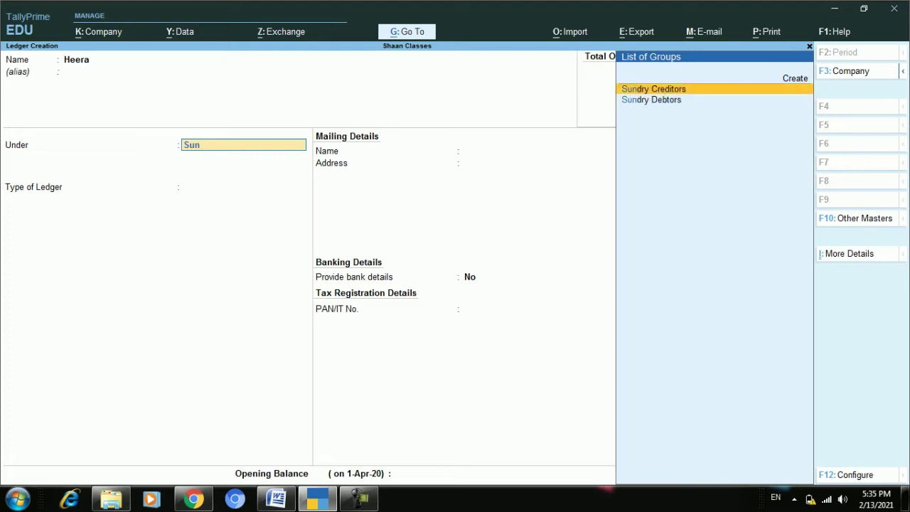
key("Down")
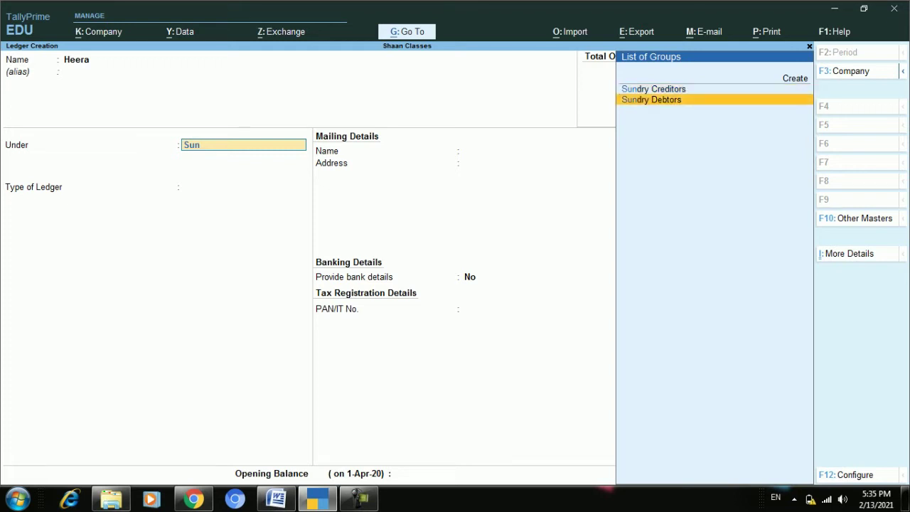
key("Return")
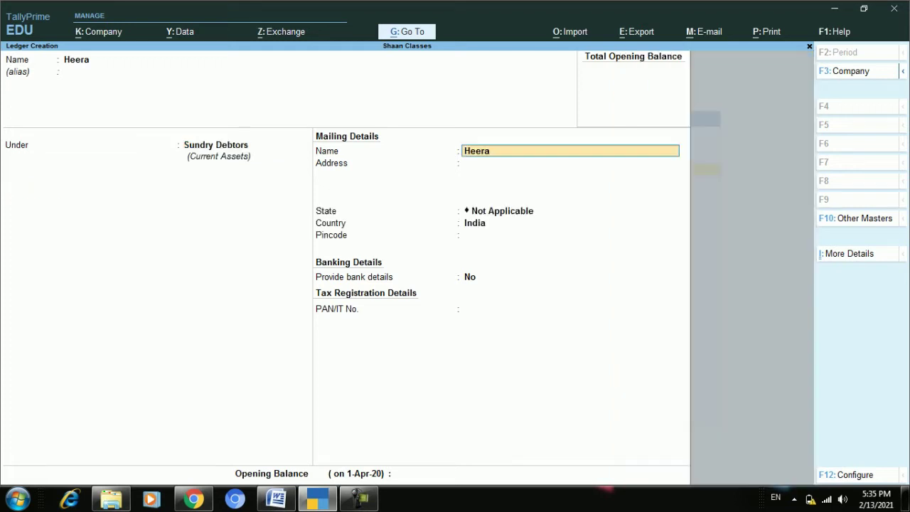
Step: Keep the default mailing, banking and tax details and save the customer's ledger
key("Return")
key("Return")
key("Return")
key("Return")
key("Return")
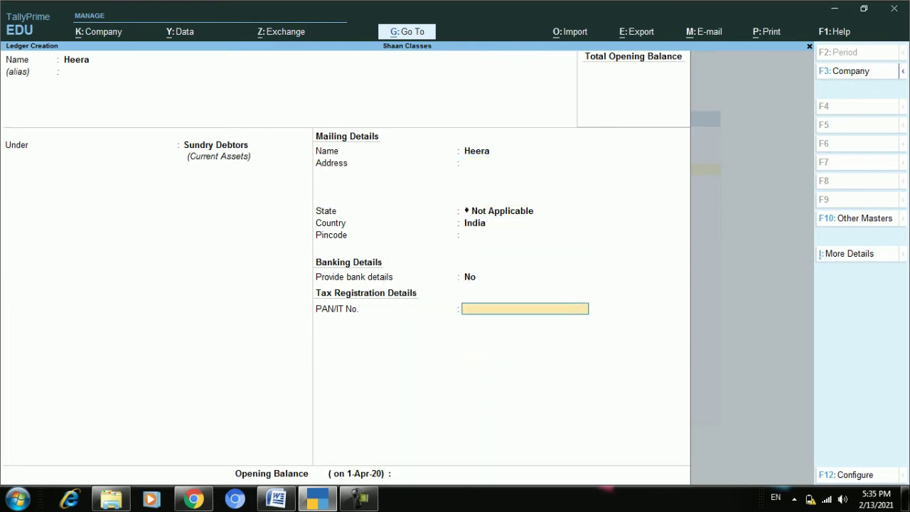
key("Return")
key("Return")
key("Return")
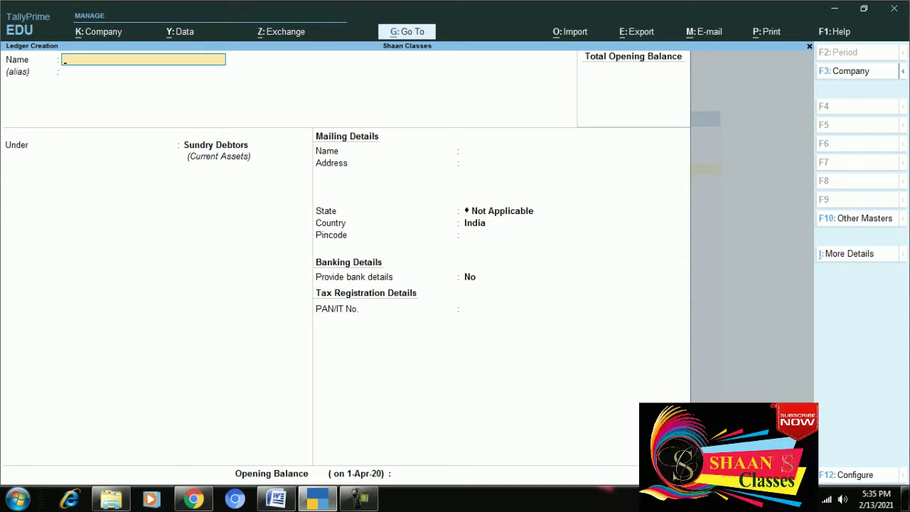
Step: Name the next new ledger Pnb Bank and group it under Bank Accounts
left_click(276, 499)
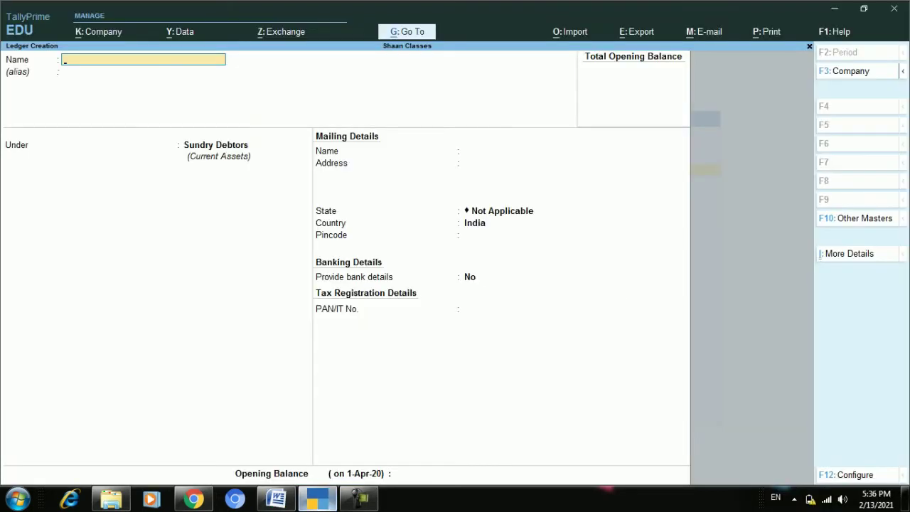
type("Pnb Bank")
key("Return")
key("Return")
type("Bank")
key("Return")
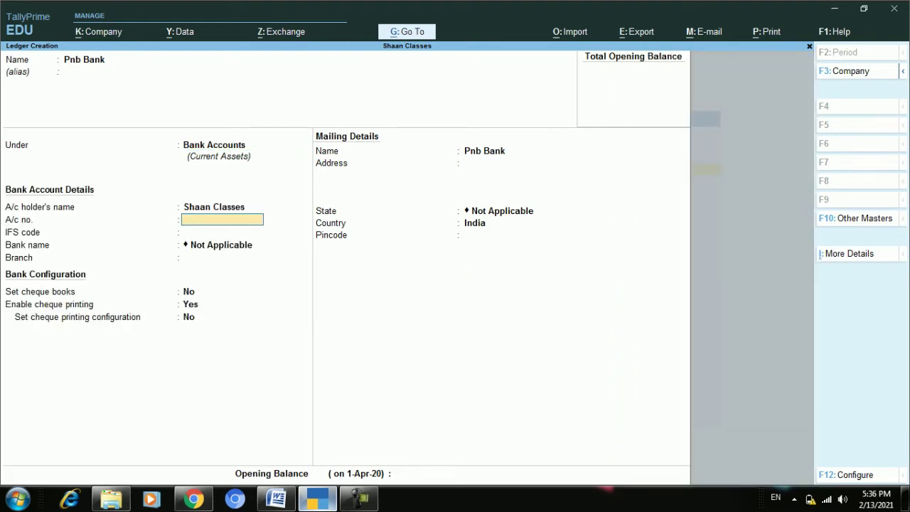
Step: Leave the account number and bank details at their defaults and save the Pnb Bank ledger
key("Return")
key("Return")
key("Return")
key("Return")
key("Return")
key("Return")
key("Return")
key("Return")
key("Return")
key("Return")
key("Return")
key("Return")
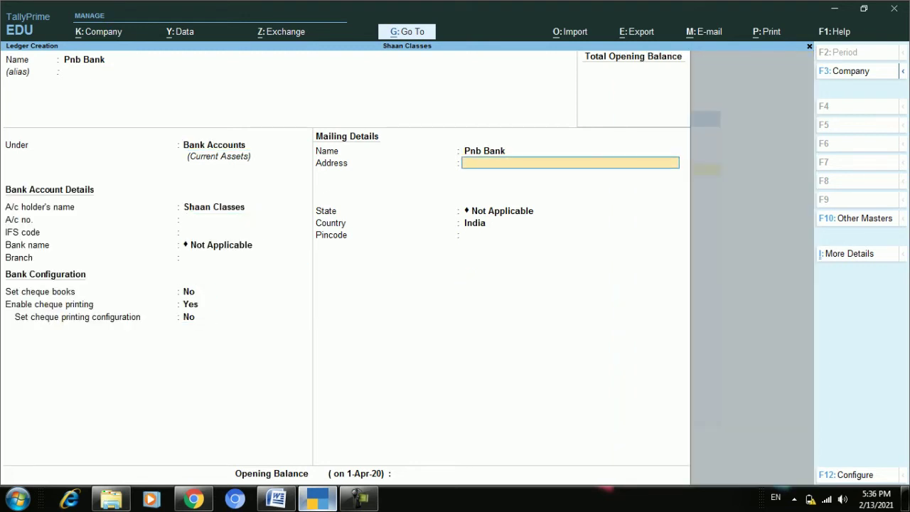
key("Return")
key("Return")
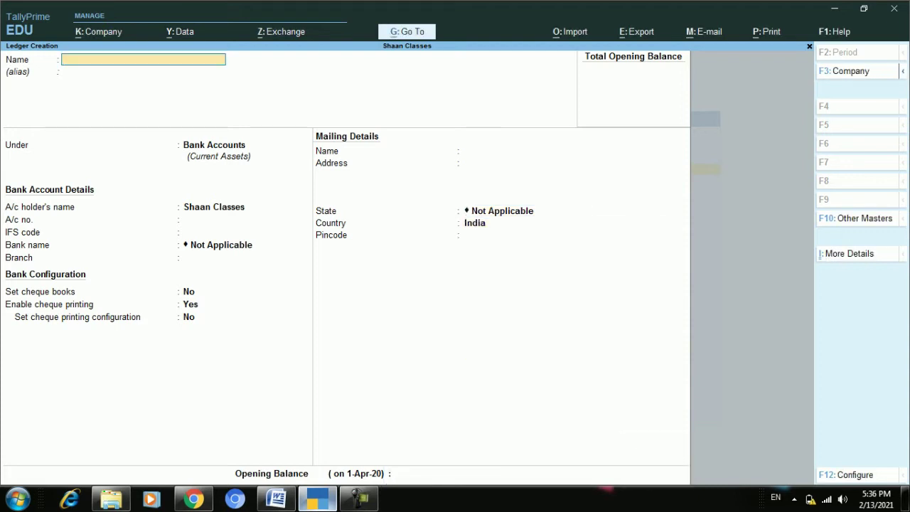
Step: Leave ledger creation and start a new Sales voucher from the Gateway of Tally
key("Escape")
key("Return")
key("Escape")
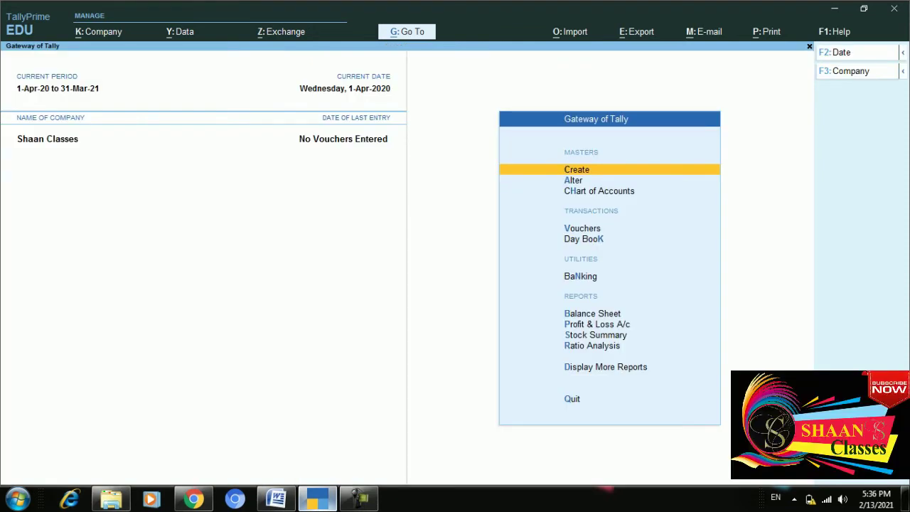
key("Down")
key("Down")
key("Down")
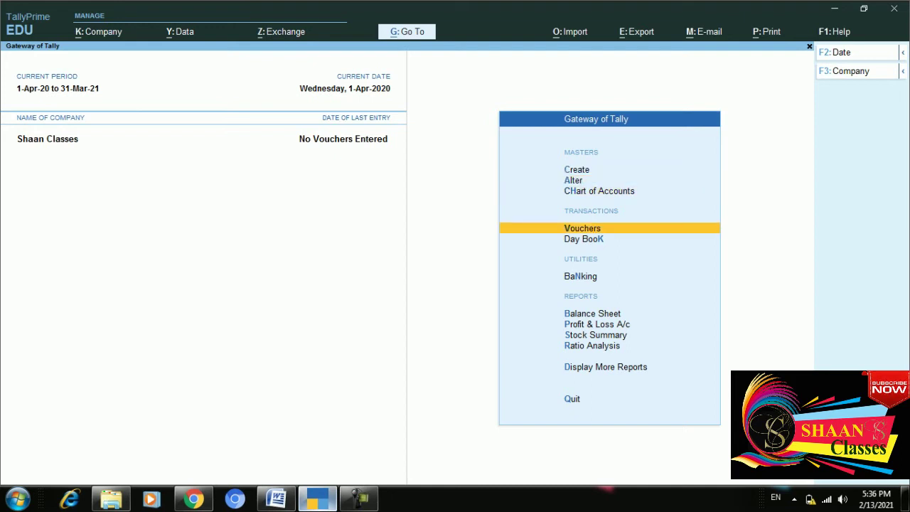
key("Return")
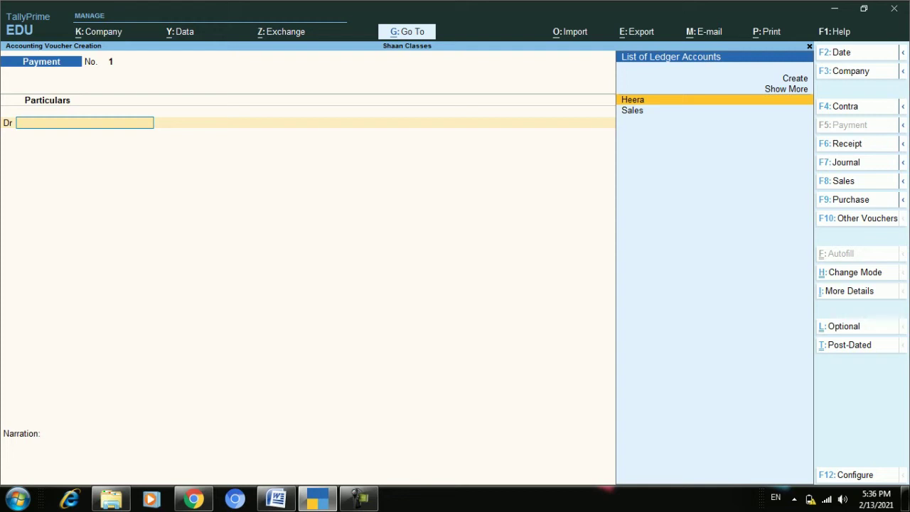
key("F8")
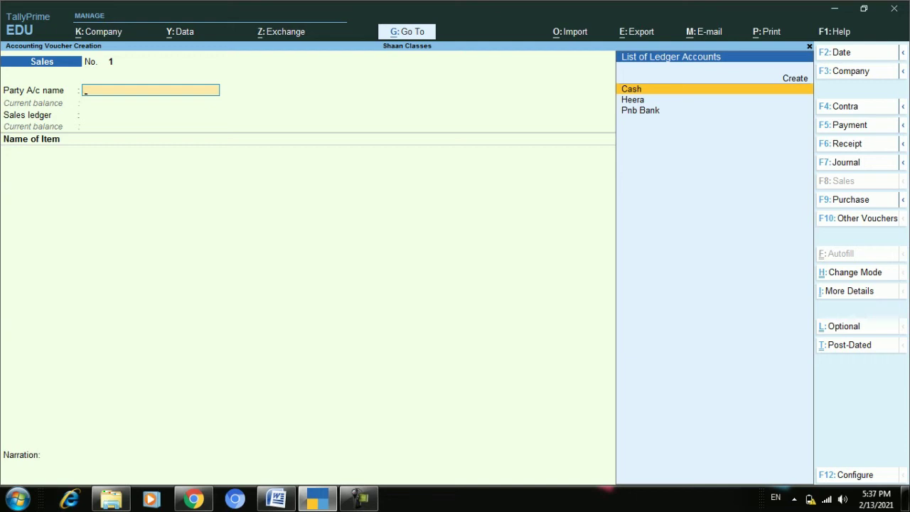
Step: Change the sales voucher's entry mode to As Voucher
key("ctrl+h")
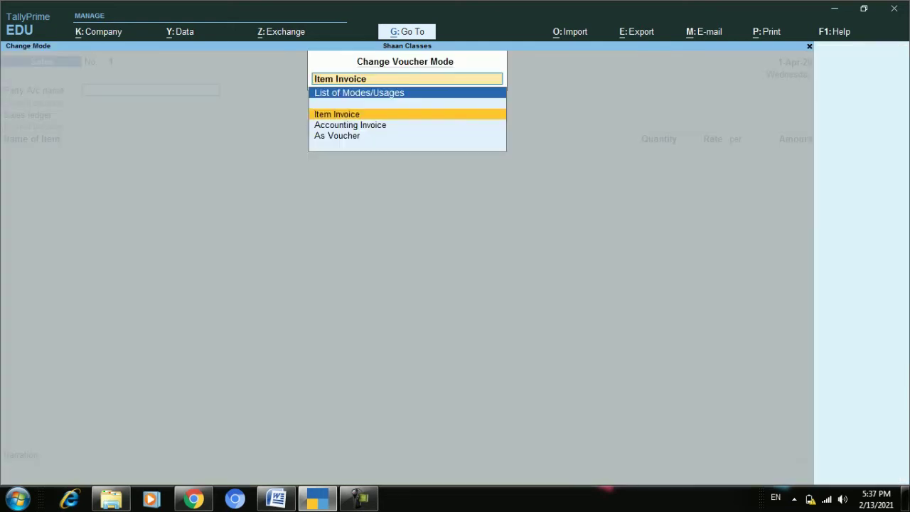
key("Down")
key("Down")
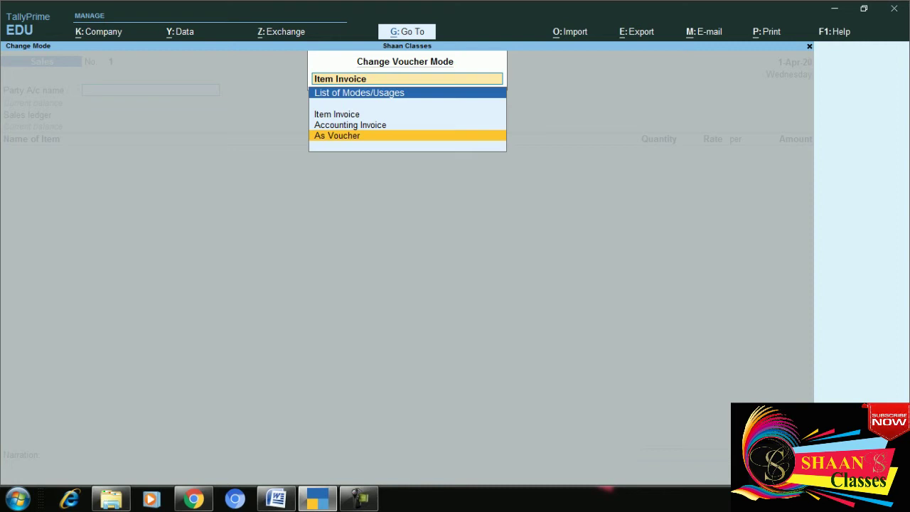
key("Return")
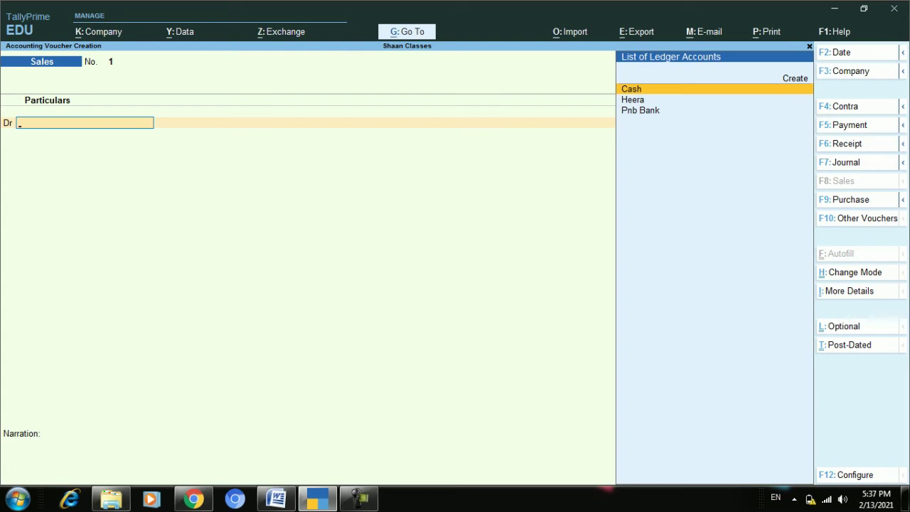
Step: Debit Cash with 20000 in the first sales voucher, leaving the dispatch details blank and the party details at their defaults
left_click(275, 499)
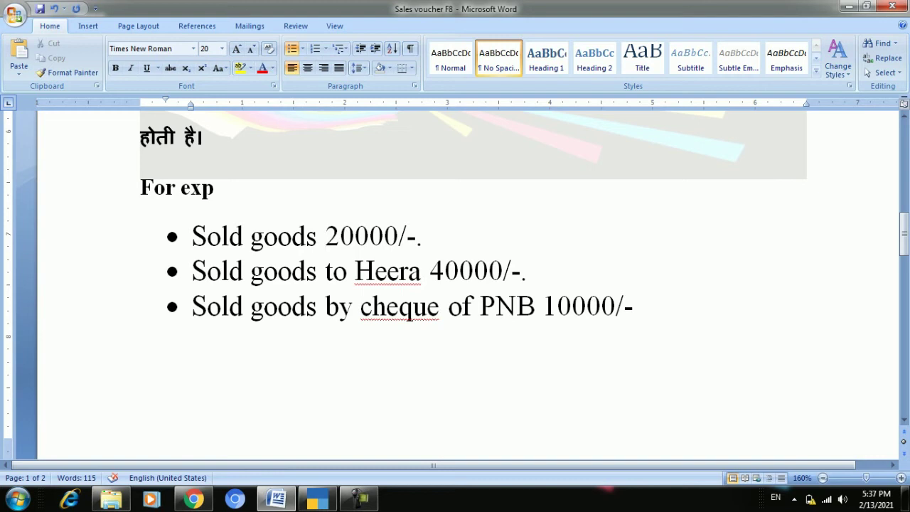
key("alt+Tab")
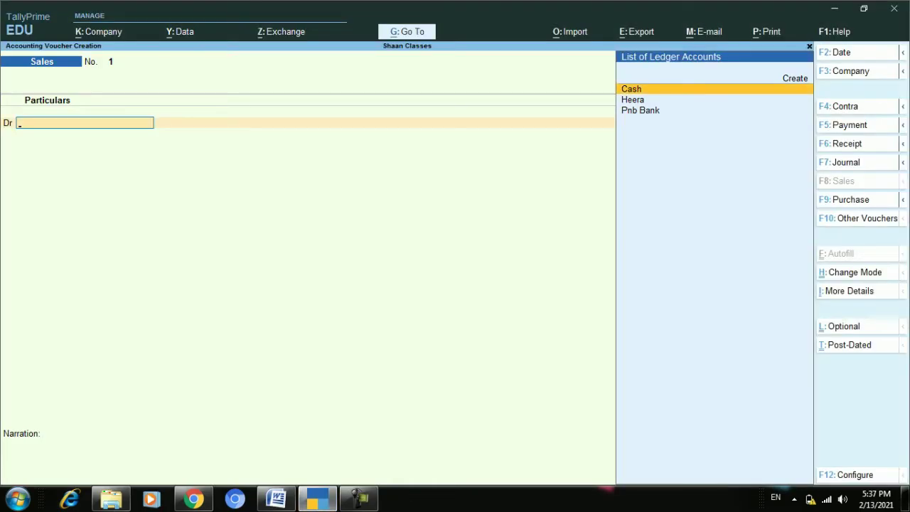
key("Return")
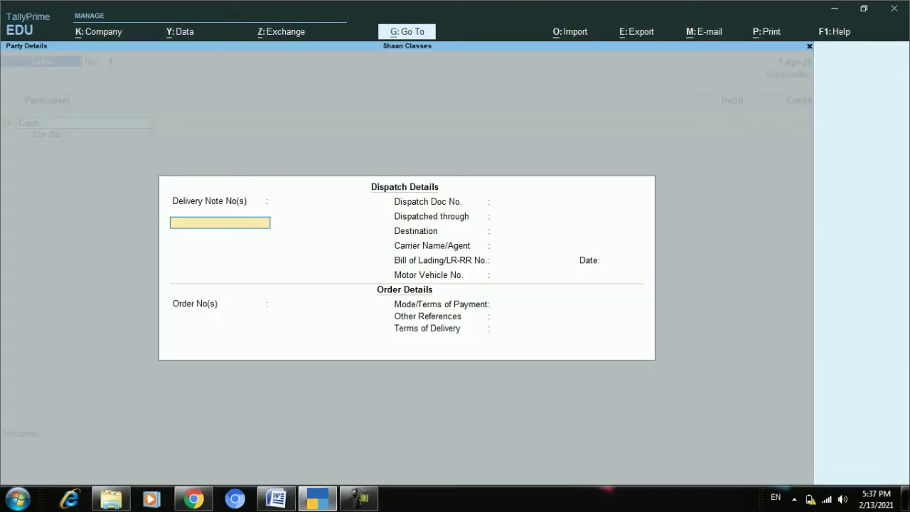
key("ctrl+a")
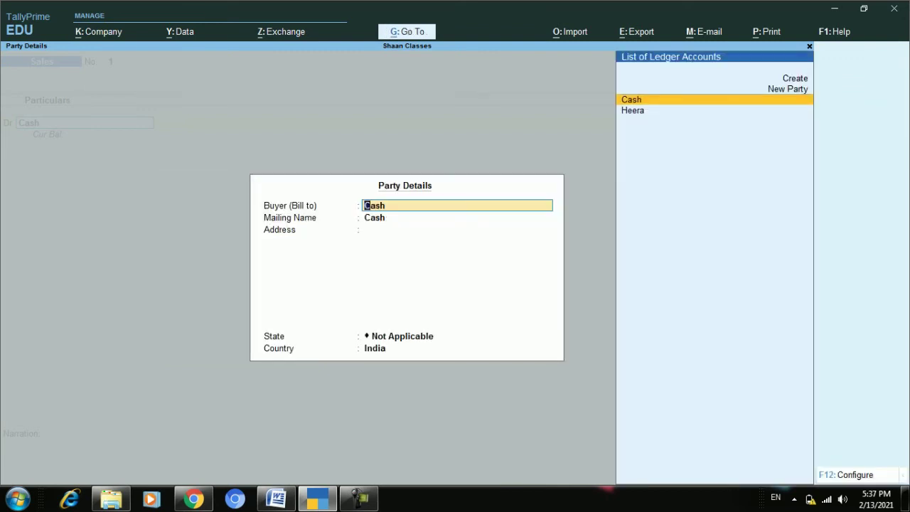
key("Return")
key("Return")
key("Return")
key("Return")
key("Return")
type("20000")
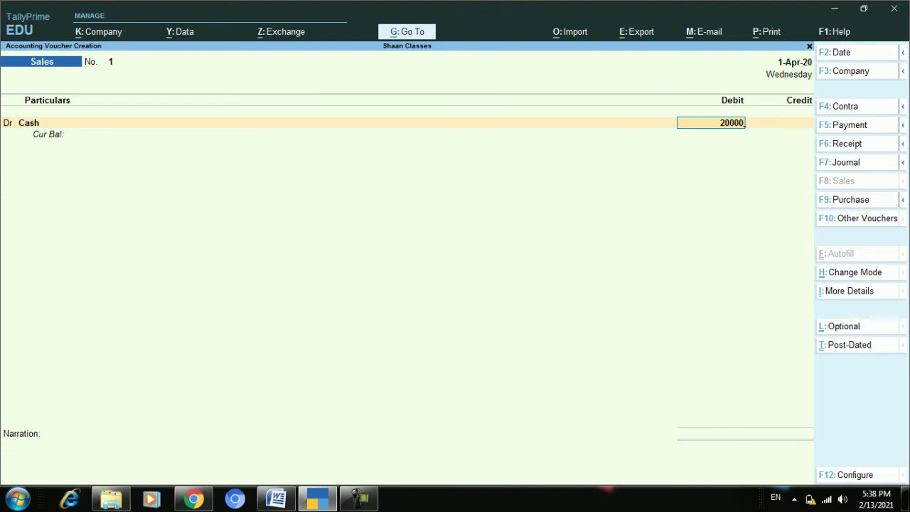
key("Return")
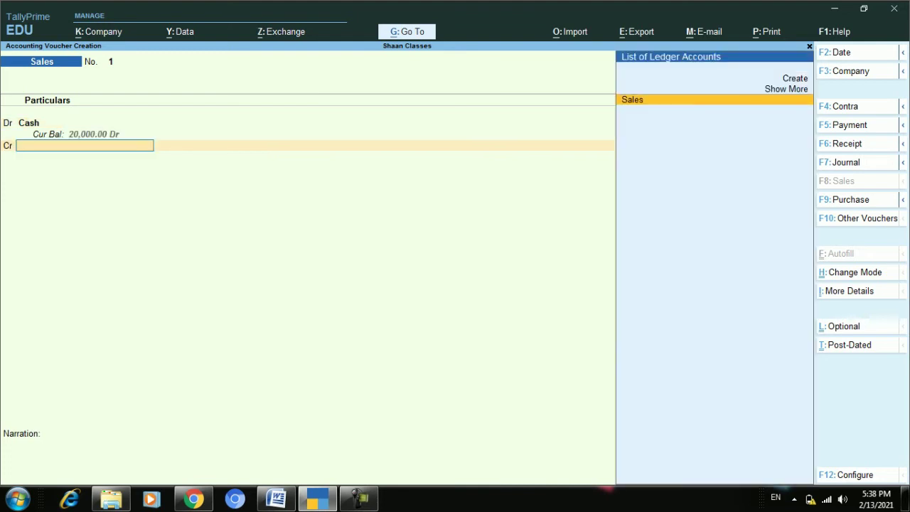
Step: Credit the Sales ledger with 20,000.00, leave the narration empty and save the cash sales voucher
key("Return")
key("Return")
key("Return")
key("Return")
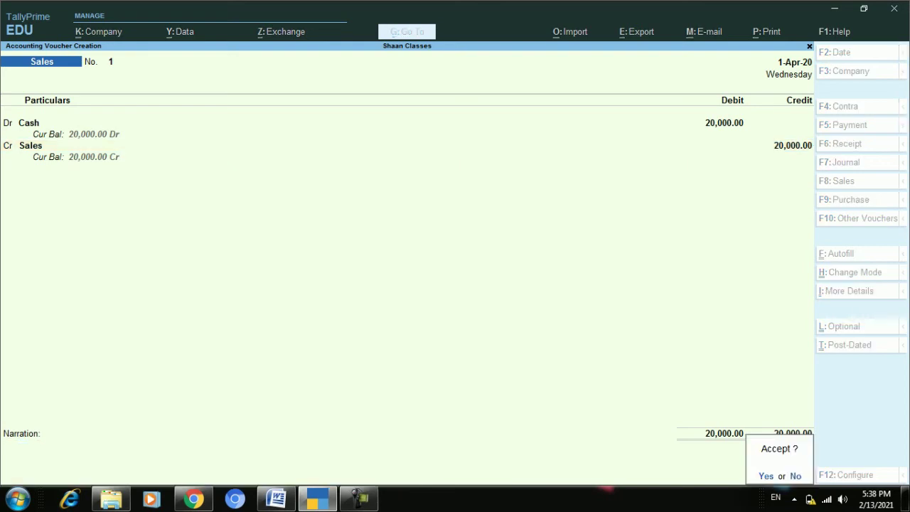
key("Return")
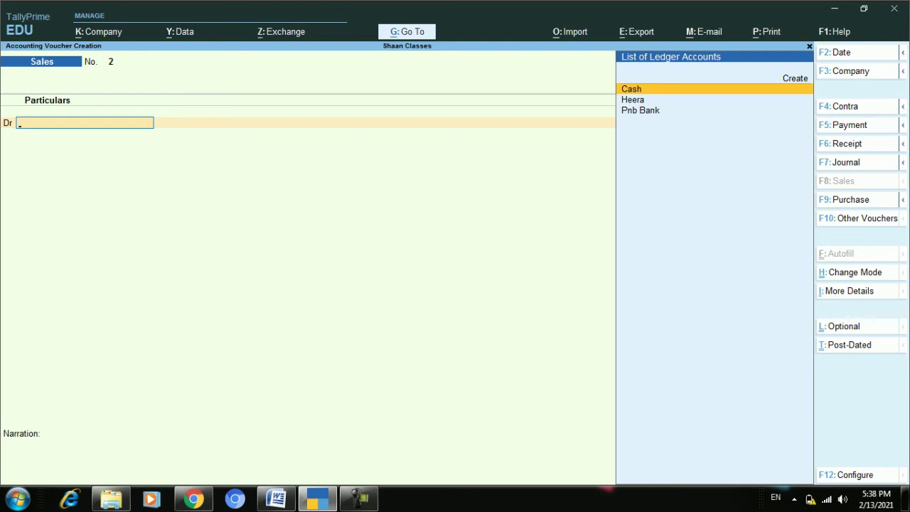
Step: Select the customer's ledger as the debit account in the second sales voucher and leave all dispatch and order details blank
left_click(275, 497)
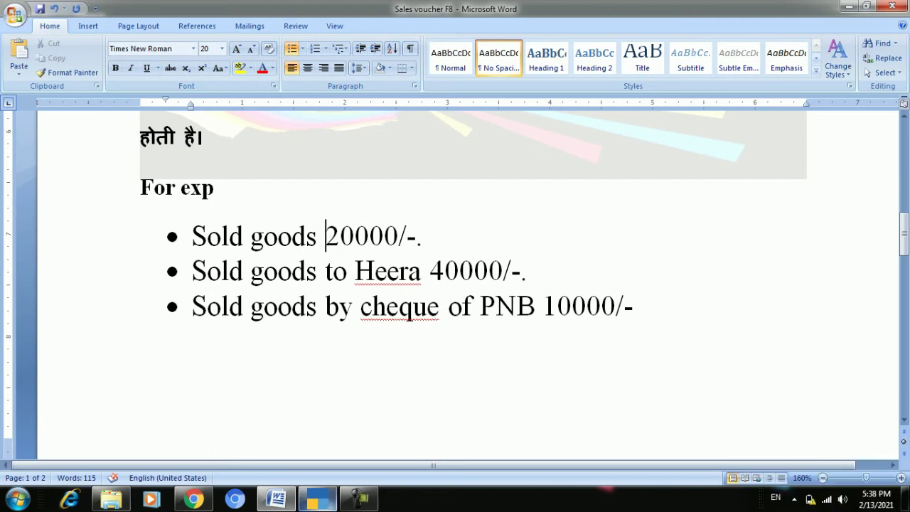
key("alt+Tab")
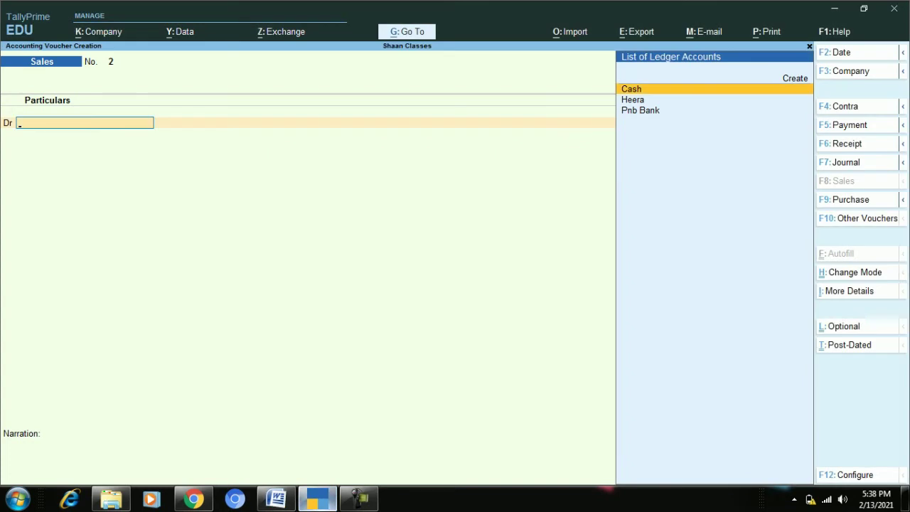
key("Down")
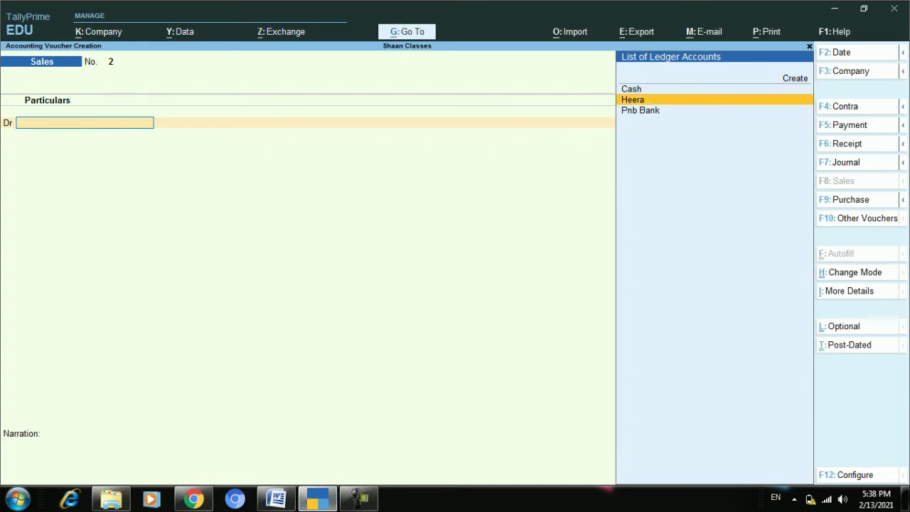
key("Return")
key("Return")
key("Return")
key("Return")
key("Return")
key("Return")
key("Return")
key("Return")
key("Return")
key("Return")
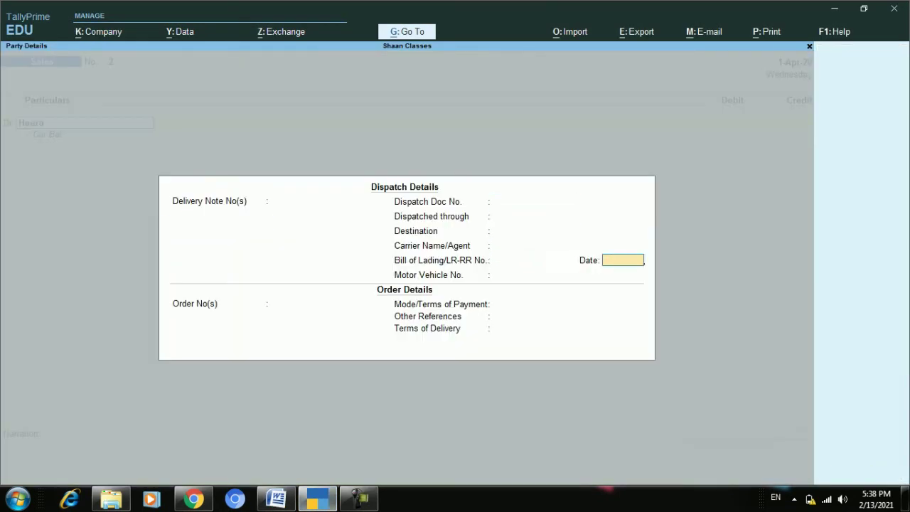
key("Return")
key("Return")
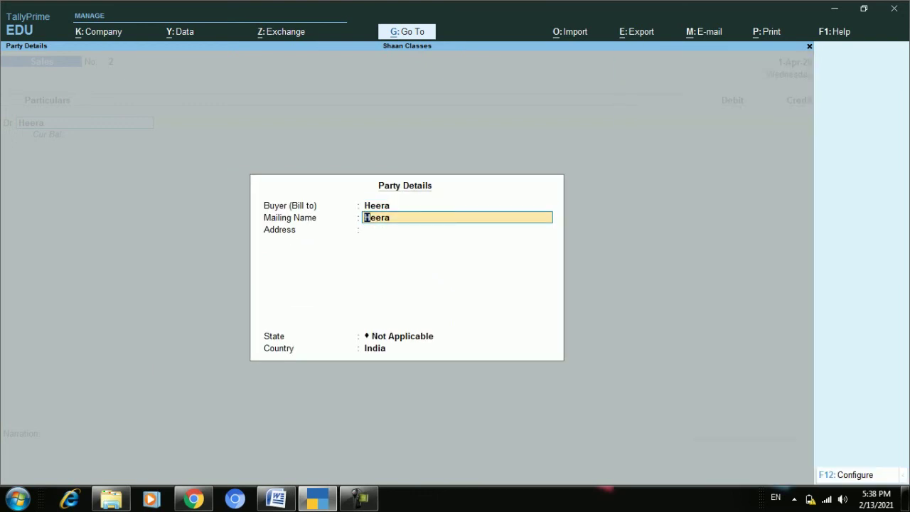
Step: Keep the customer's default party details and set the debit amount to 40000
key("Return")
key("Return")
key("Return")
key("Return")
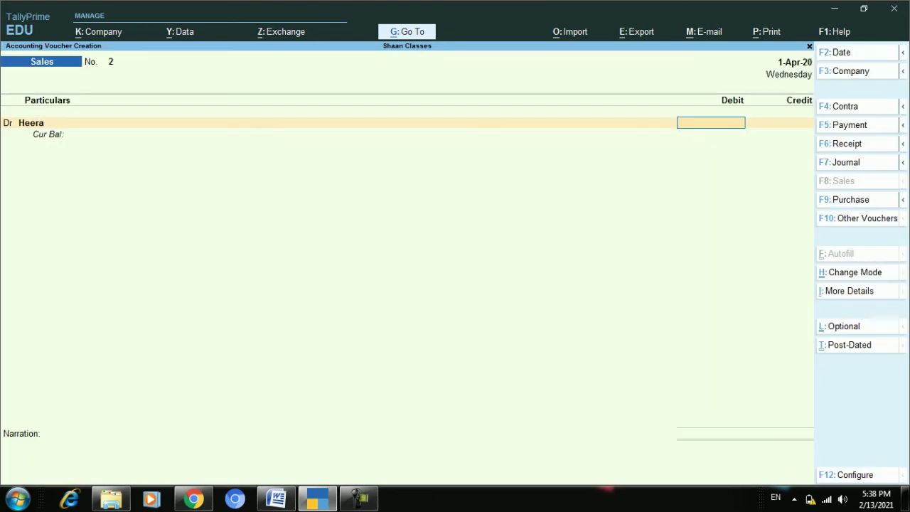
type("40000")
key("Return")
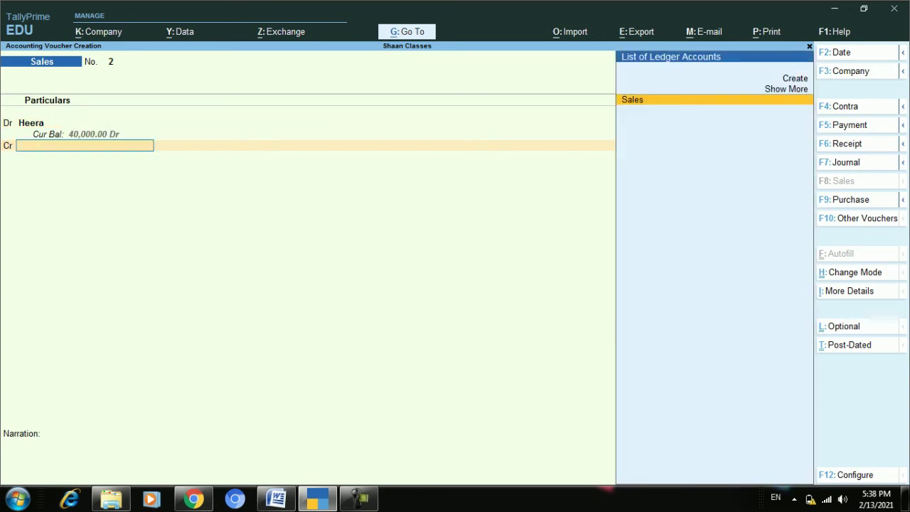
Step: Credit the Sales ledger for the customer's 40000 sale, leave the narration empty and save the voucher
key("Return")
key("Return")
key("Return")
key("Return")
key("Return")
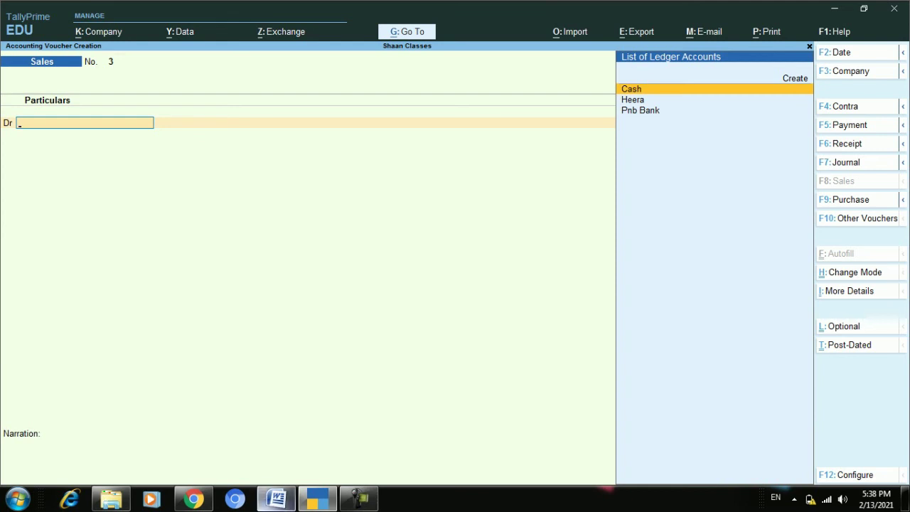
Step: Check the third example sale in the Word document, return to TallyPrime and select Pnb Bank as the debit account in the sales voucher
left_click(276, 500)
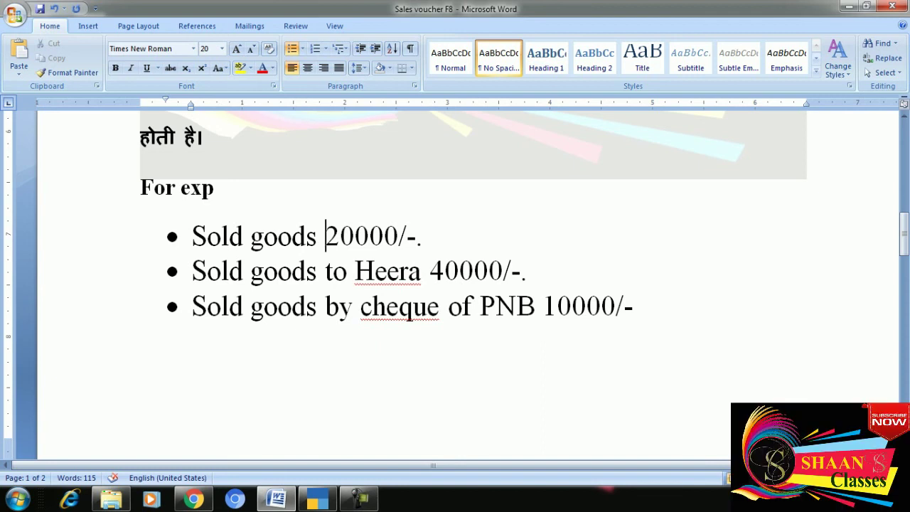
key("alt+Tab")
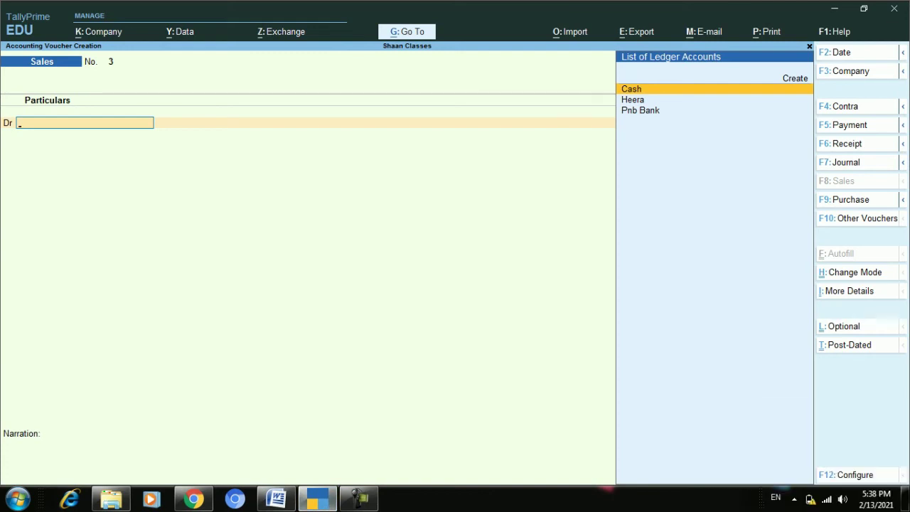
type("Pnb")
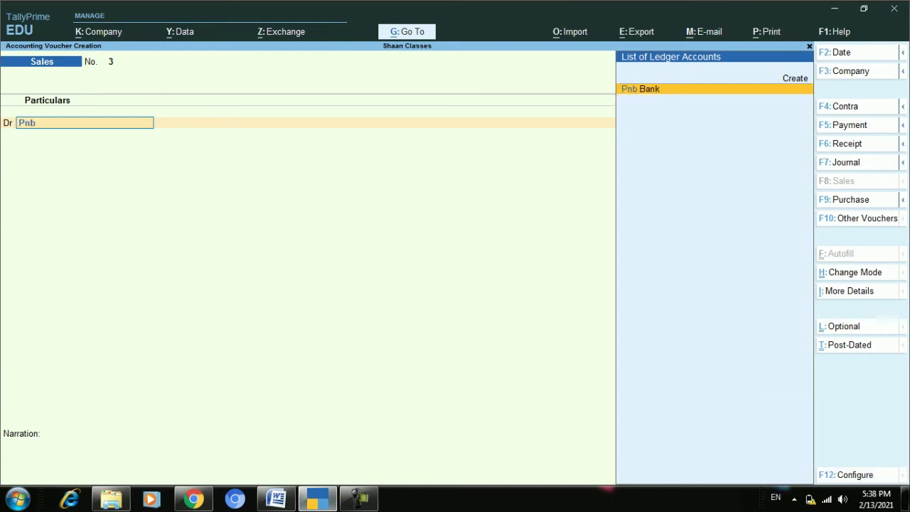
key("Return")
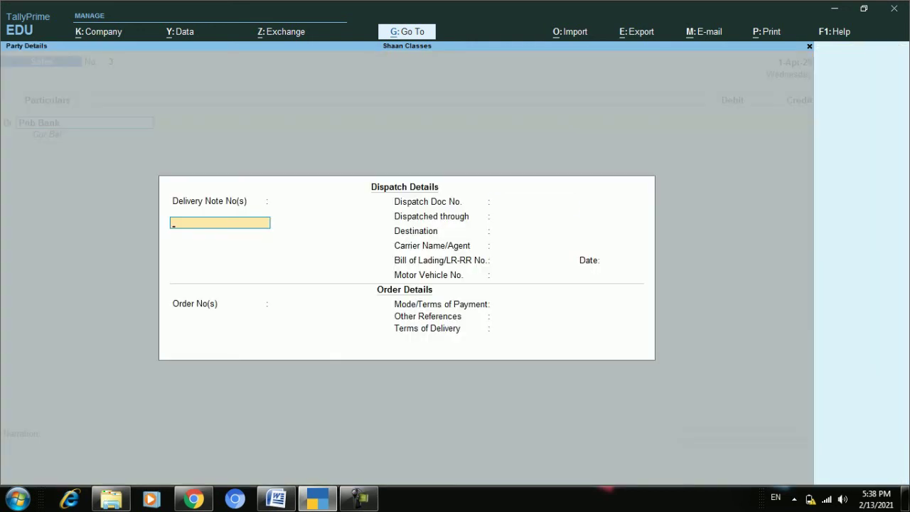
Step: Leave all dispatch and order details blank for the Pnb Bank sale and keep the default party details
key("Return")
key("Return")
key("Return")
key("Return")
key("Return")
key("Return")
key("Return")
key("Return")
key("Return")
key("Return")
key("Return")
key("Return")
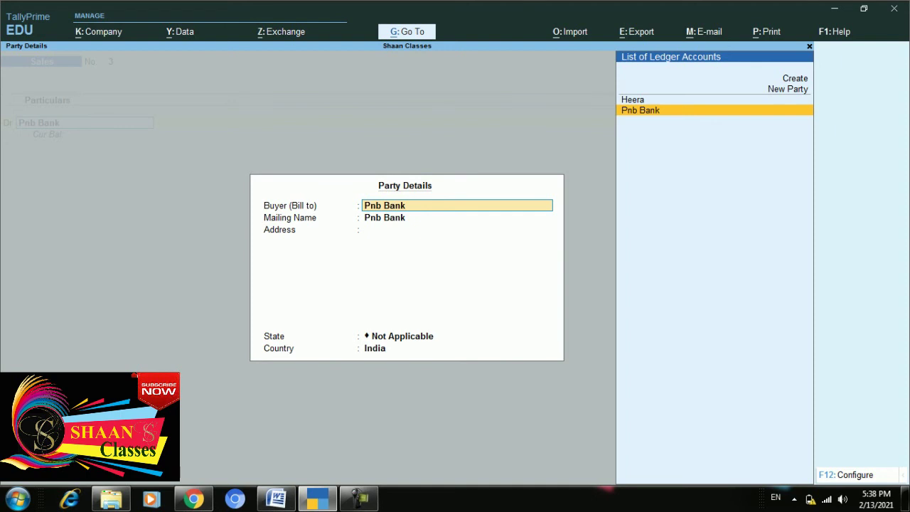
key("Return")
key("Return")
key("Return")
key("Return")
key("Return")
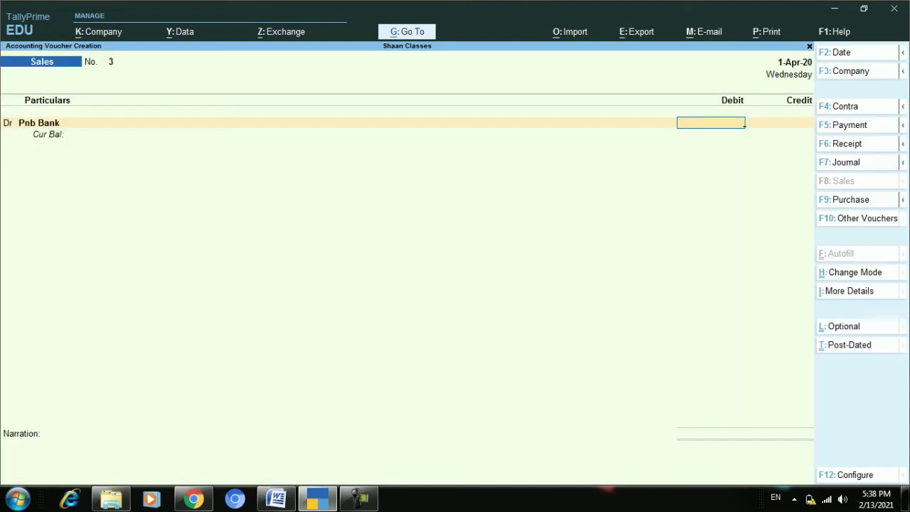
Step: Set the Pnb Bank debit amount to 10000 and accept the bank allocation as Cheque/DD with instrument number and bank left blank
type("10000")
key("Return")
key("Return")
key("Return")
key("Return")
key("Return")
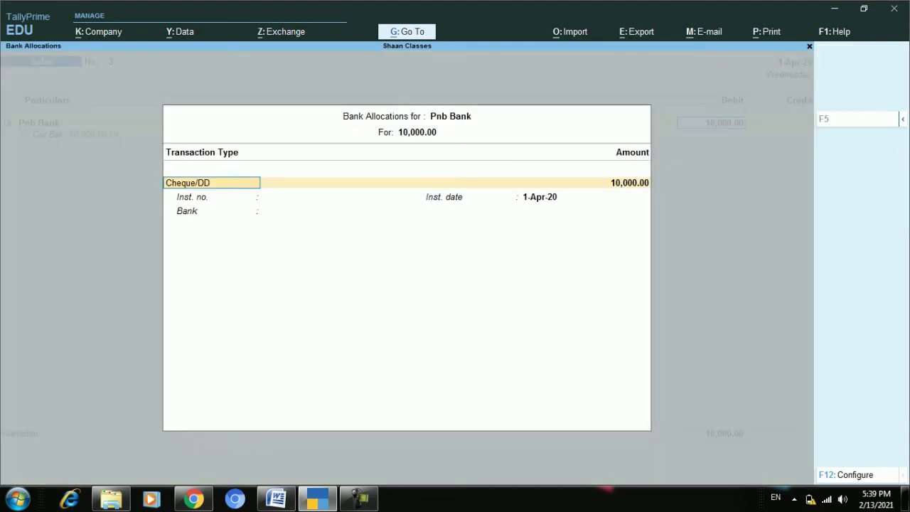
key("Return")
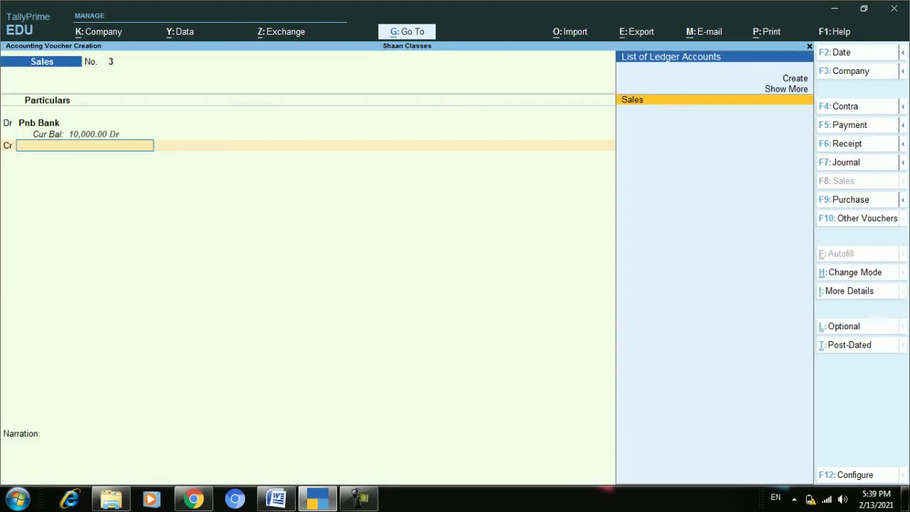
Step: Credit the Sales ledger with 10,000.00 for the Pnb Bank sale, leave the narration empty and save the voucher
key("Return")
key("Return")
key("Return")
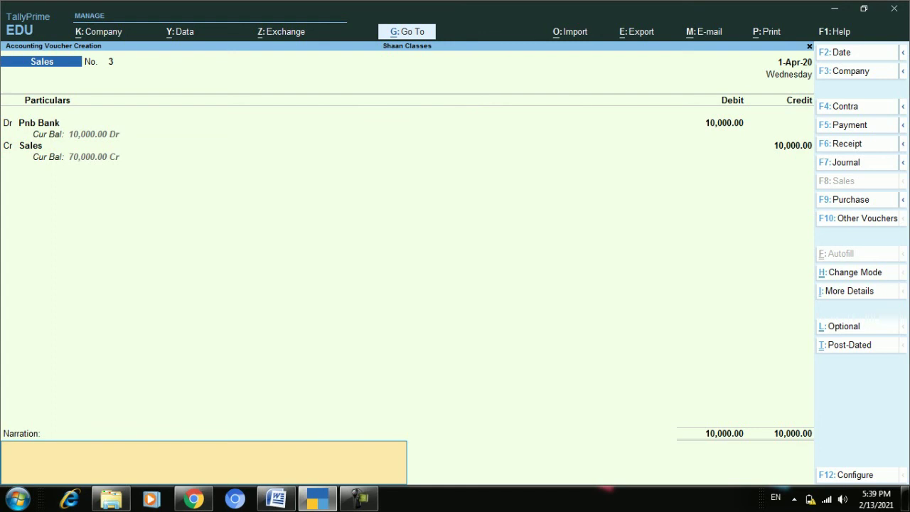
key("Return")
key("Return")
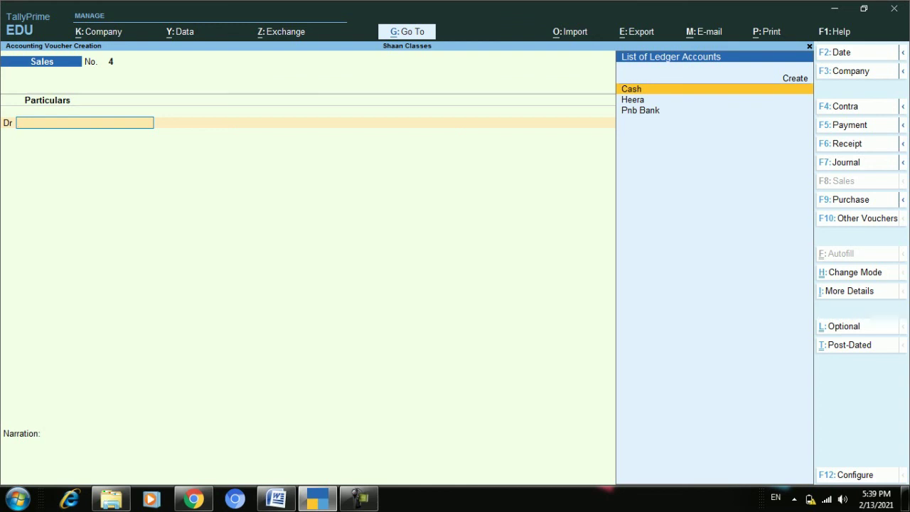
Step: Leave voucher entry and open the Day Book to review the recorded sales vouchers
key("Escape")
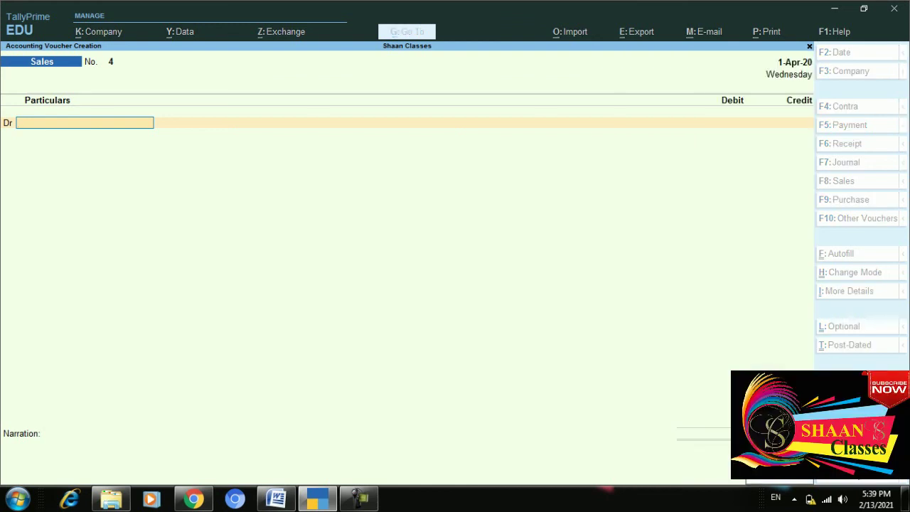
key("Escape")
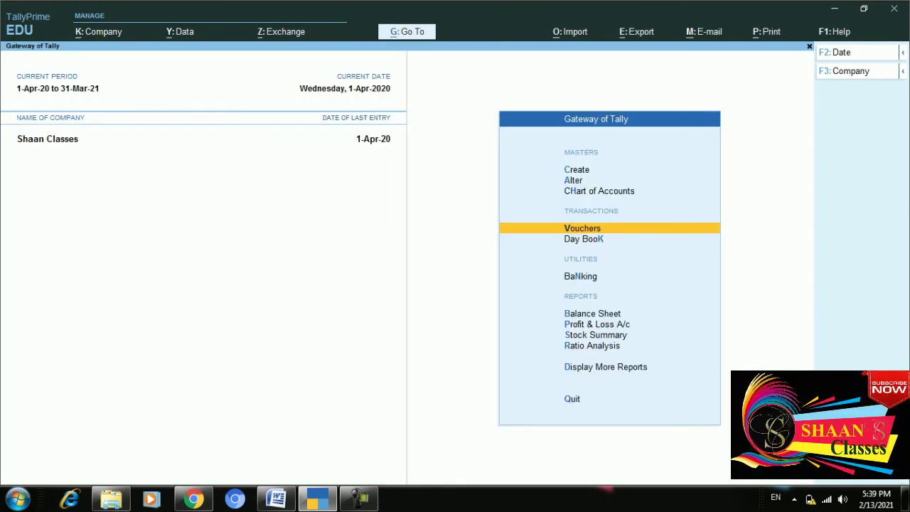
key("Down")
key("Return")
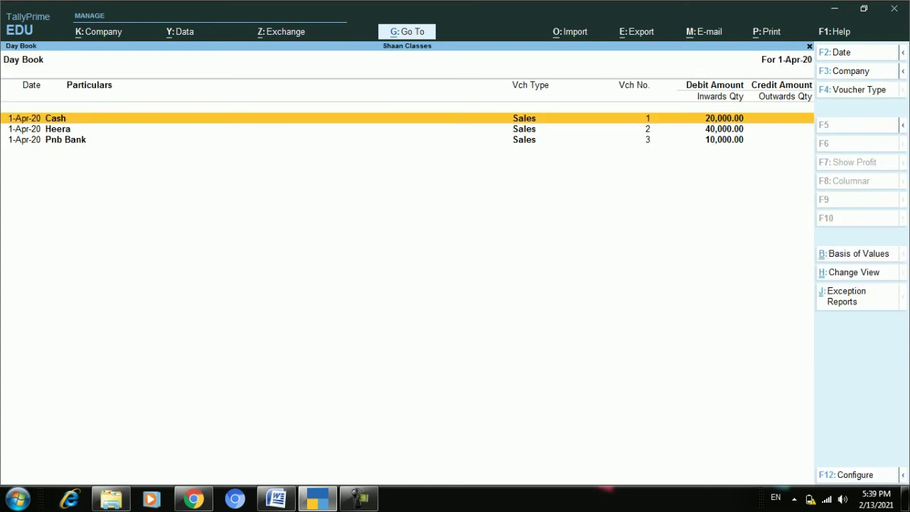